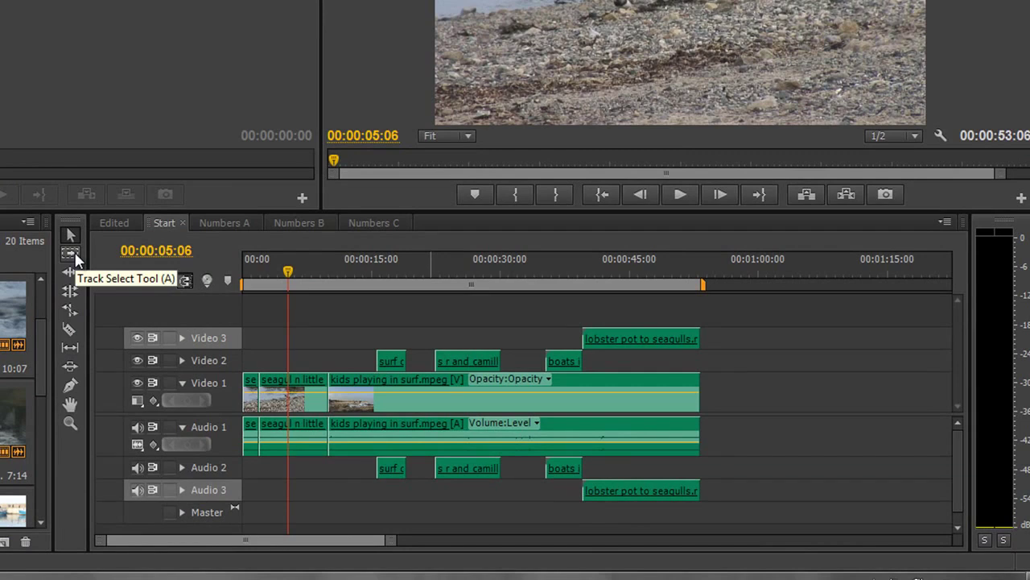
Select all clips from a point onward with the Track Select tool and drag them right.
click(73, 255)
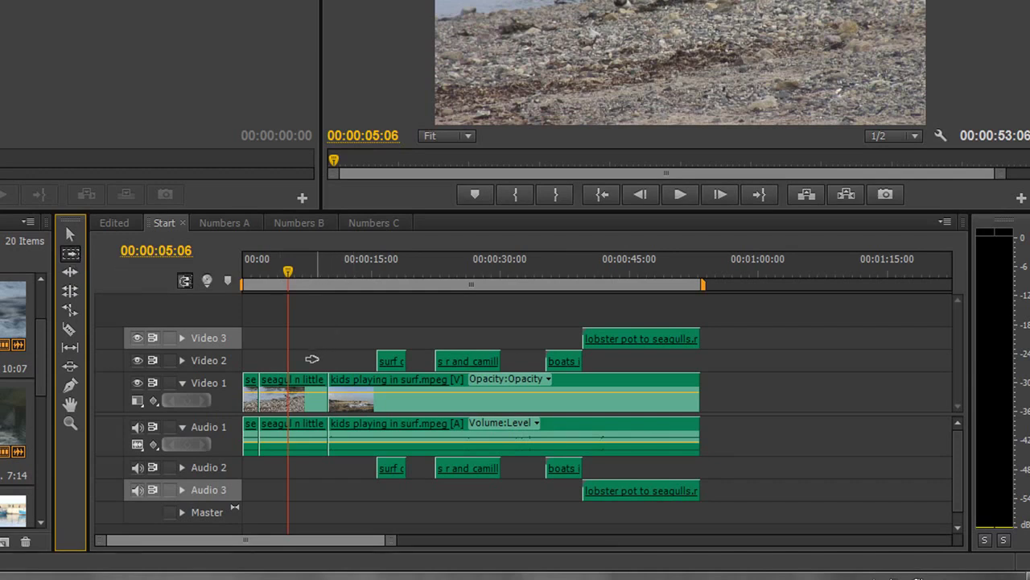
click(312, 359)
drag(312, 359, 331, 375)
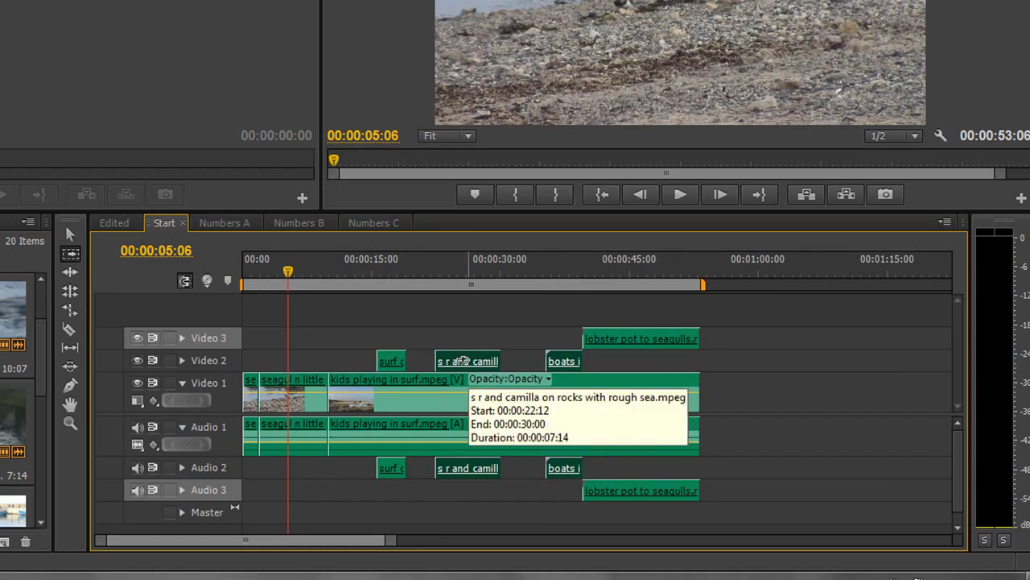
mouse_move(464, 361)
mouse_down()
mouse_move(771, 360)
mouse_move(459, 361)
mouse_move(468, 361)
mouse_up()
Trial-slide the kids playing in surf clip, leaving it at 00:00:10:00 to 00:00:53:05.
drag(430, 398, 450, 412)
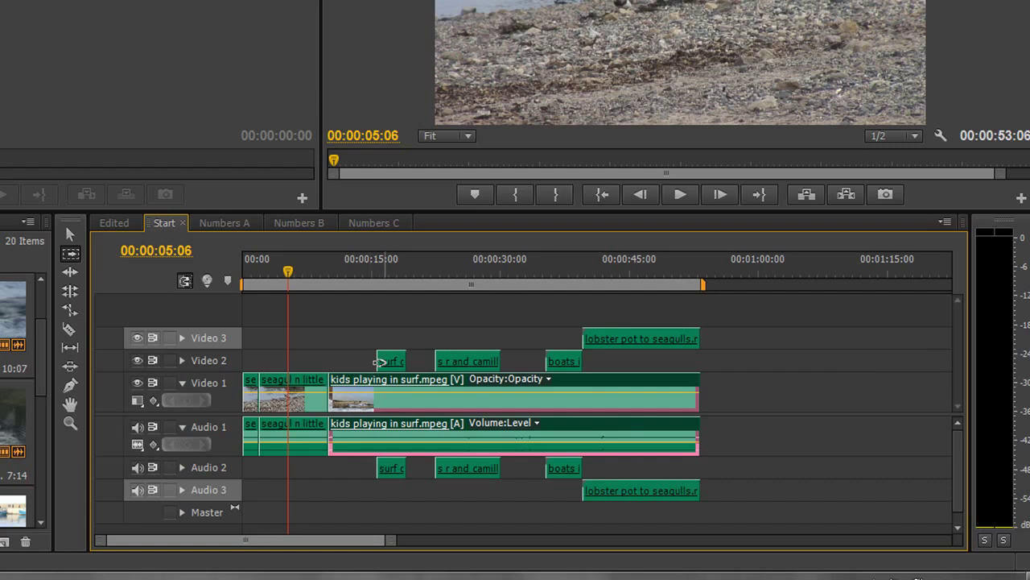
key(ctrl+a)
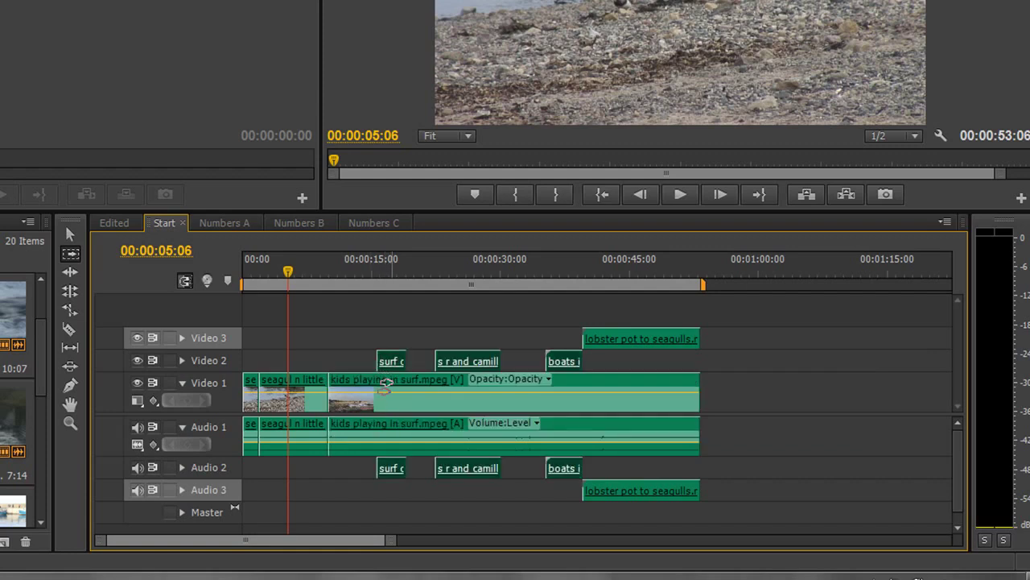
click(386, 385)
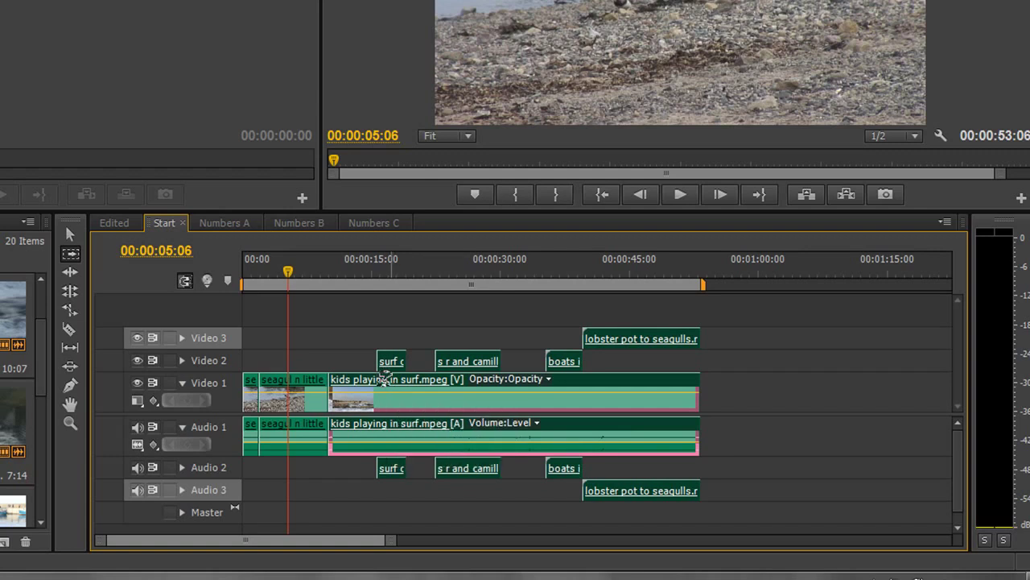
mouse_move(384, 380)
mouse_down()
mouse_move(635, 383)
mouse_move(387, 388)
mouse_up()
click(376, 335)
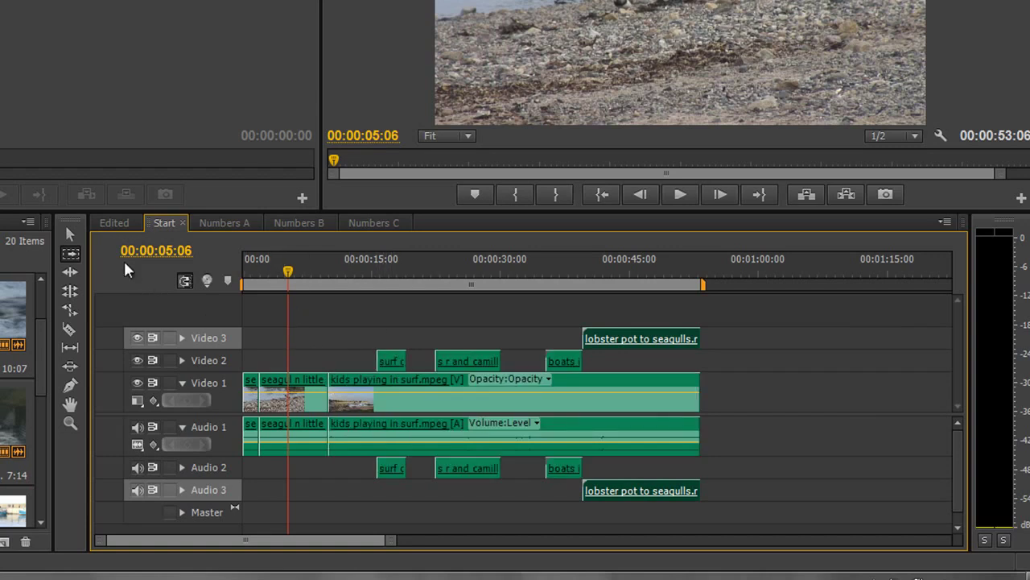
click(70, 237)
drag(349, 306, 371, 523)
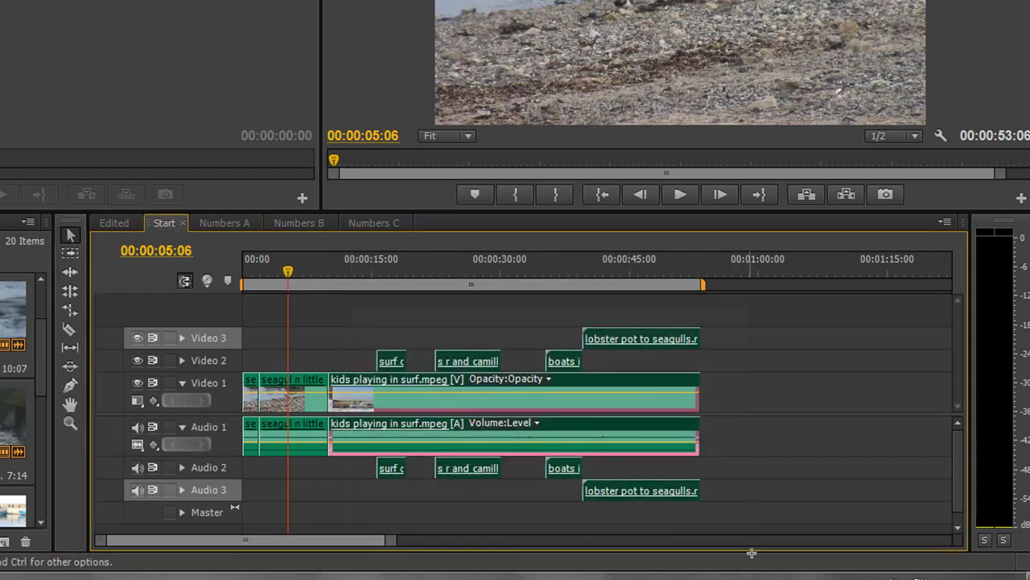
drag(669, 385, 718, 397)
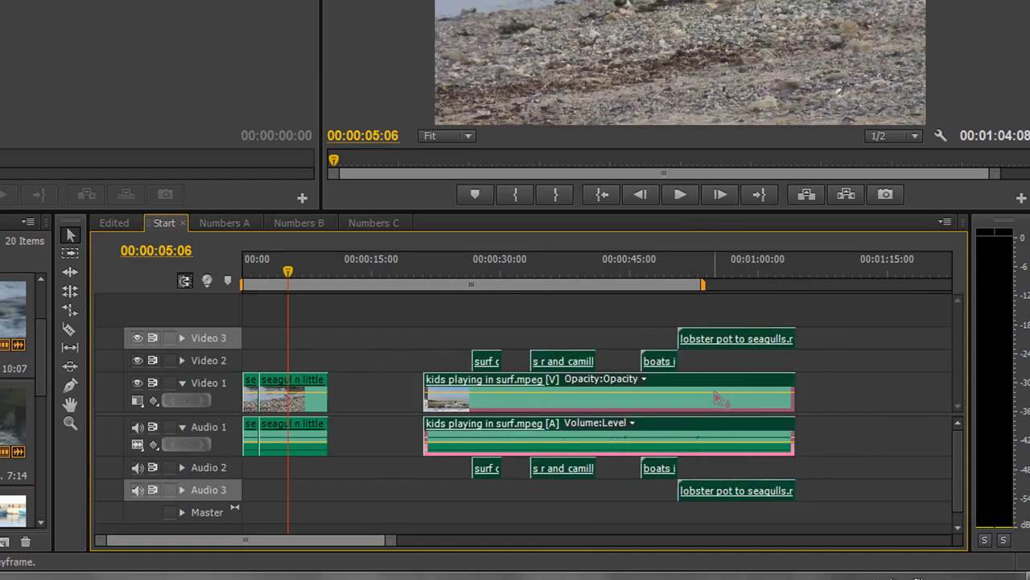
key(ctrl+z)
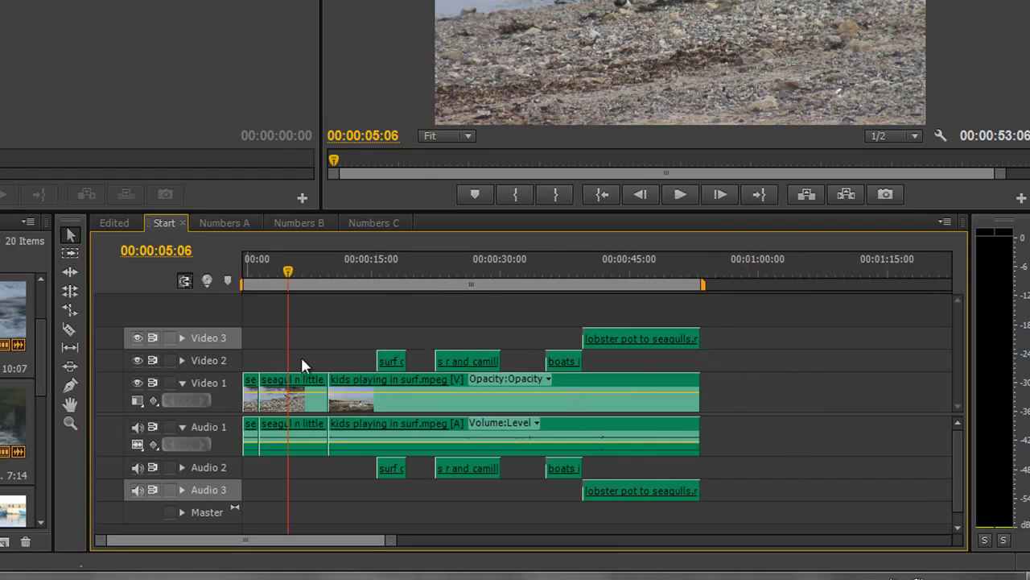
click(71, 253)
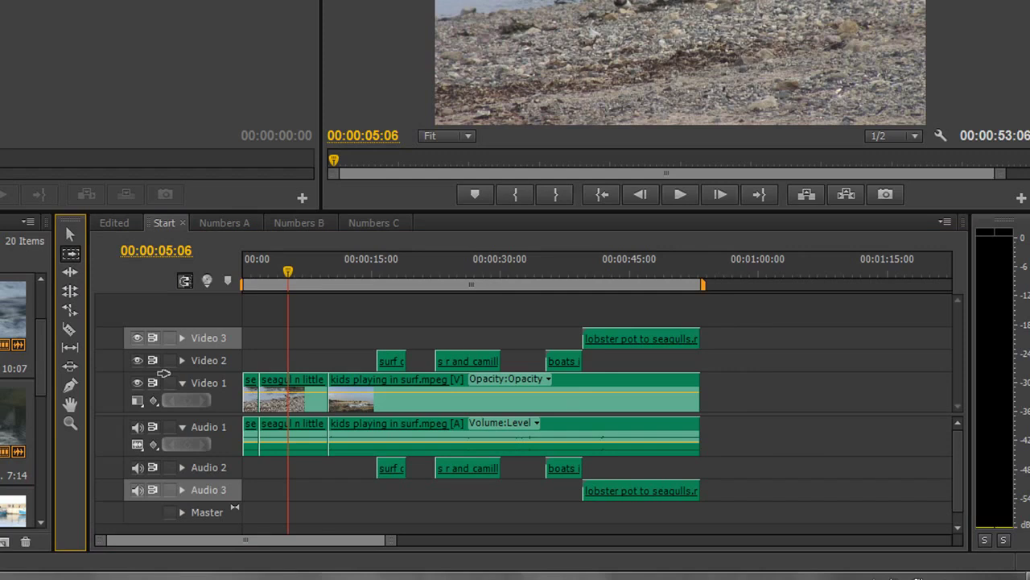
click(385, 380)
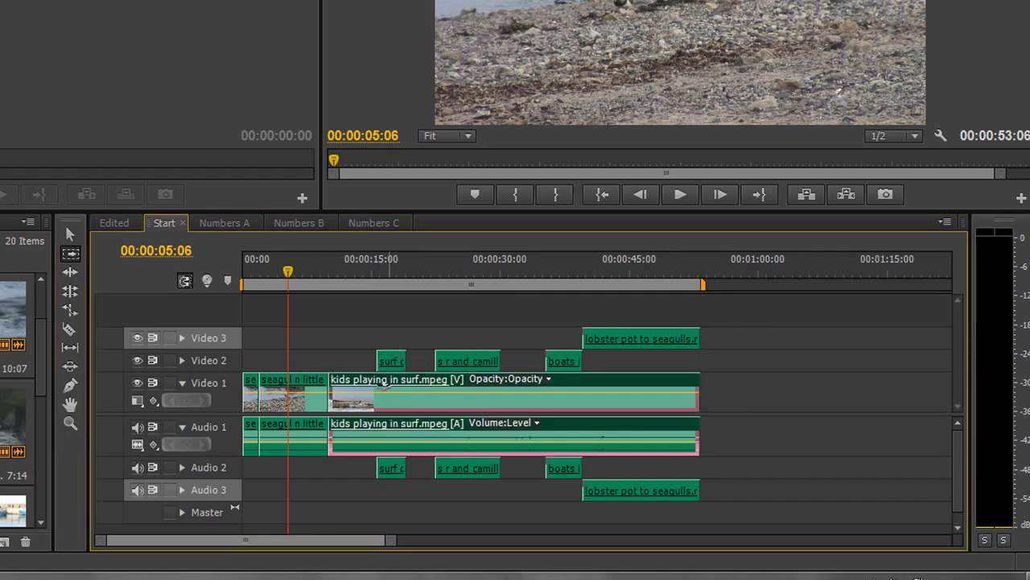
shift+click(381, 394)
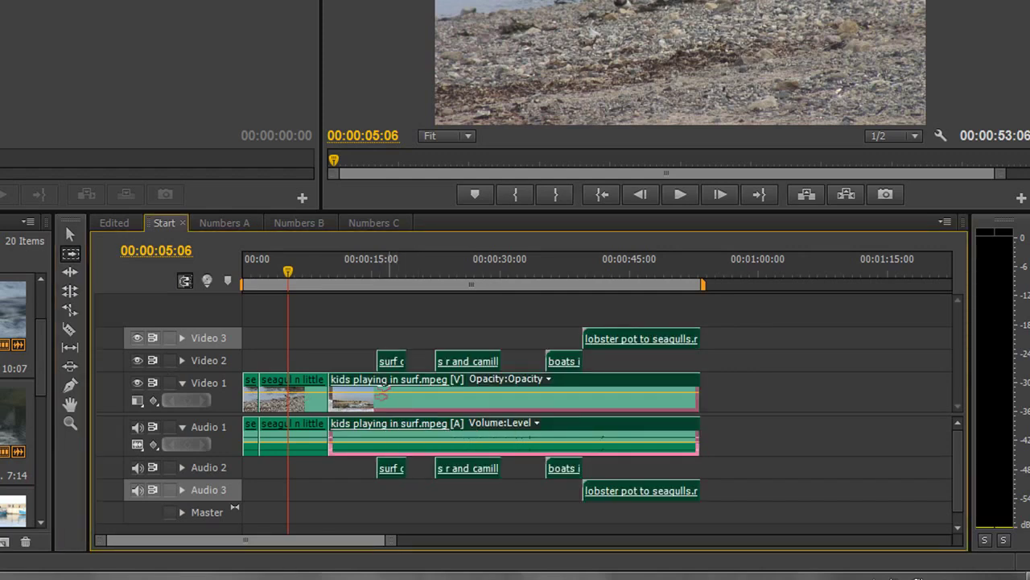
mouse_move(383, 395)
mouse_down()
mouse_move(639, 394)
mouse_move(376, 393)
mouse_up()
Cut the seagull clip on Video 1 and Audio 1 at 00:00:05:06, then park the playhead at 00:00:07:05.
click(66, 329)
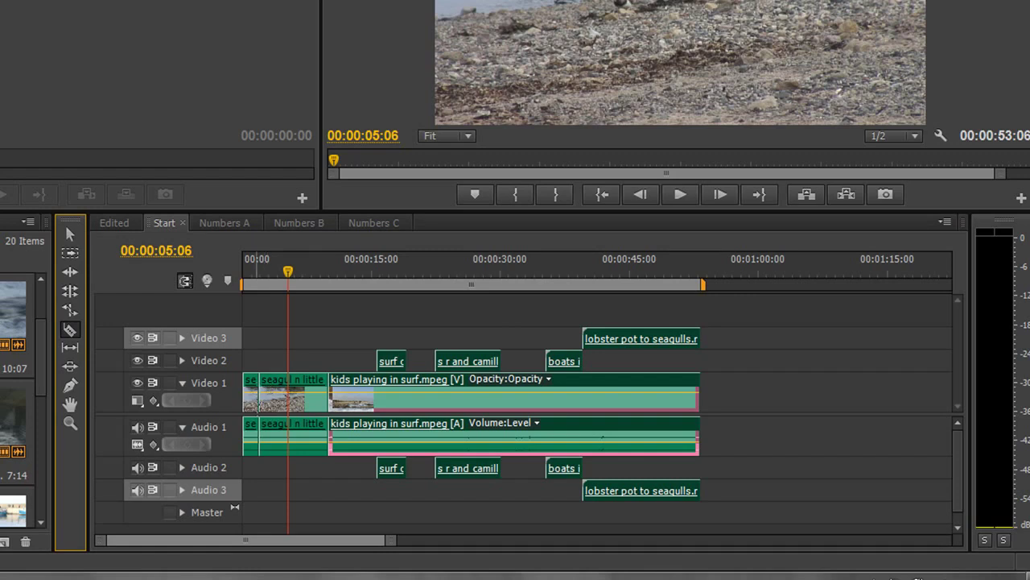
click(287, 395)
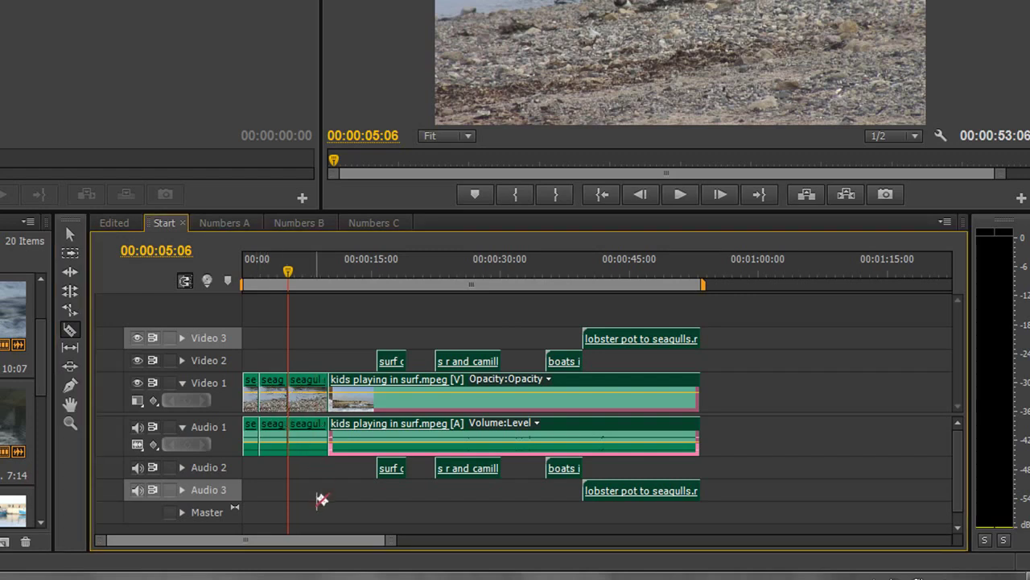
drag(294, 271, 306, 271)
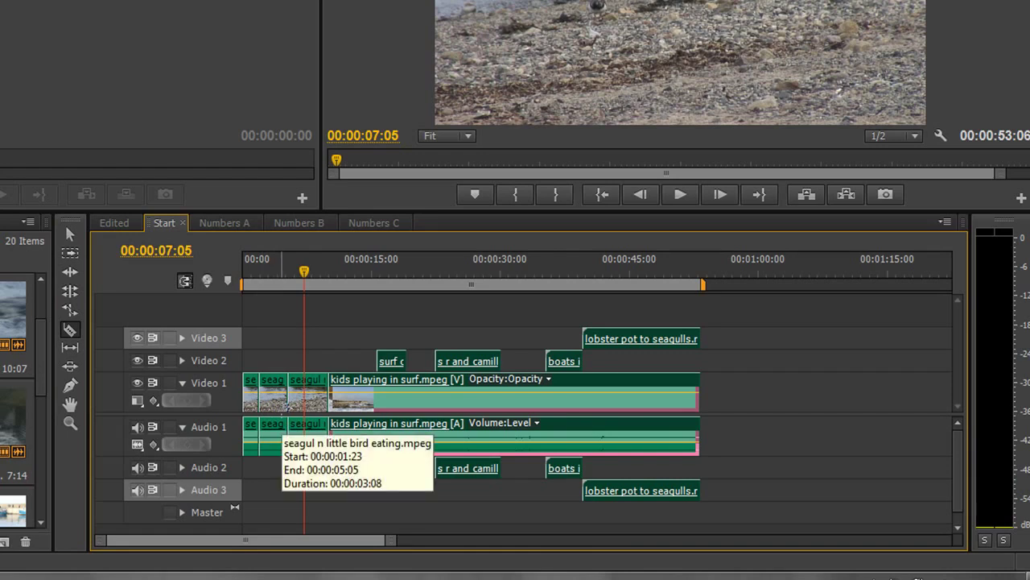
click(71, 235)
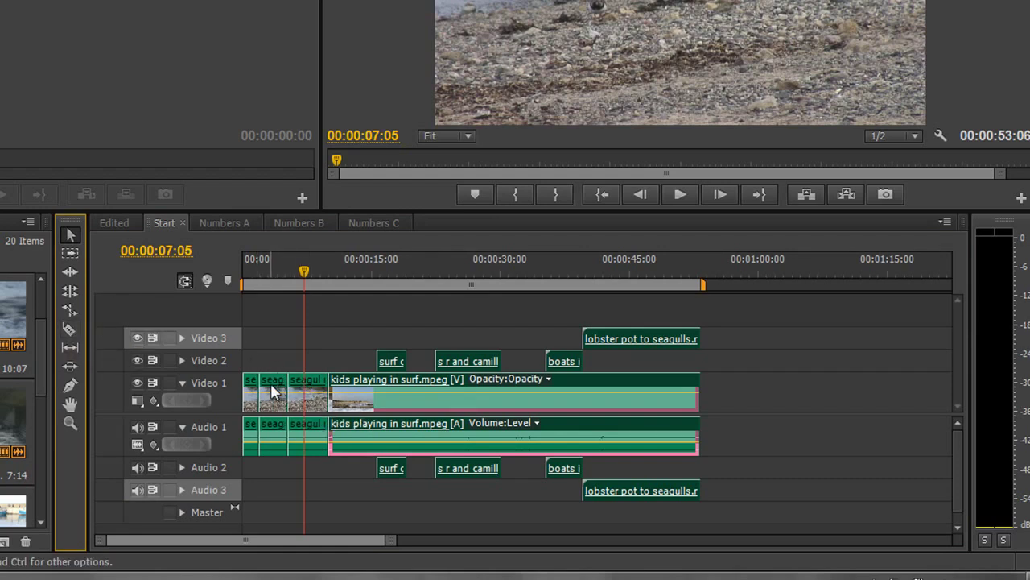
Try clearing and ripple-deleting the short seagull piece, undoing both so the piece stays.
click(280, 433)
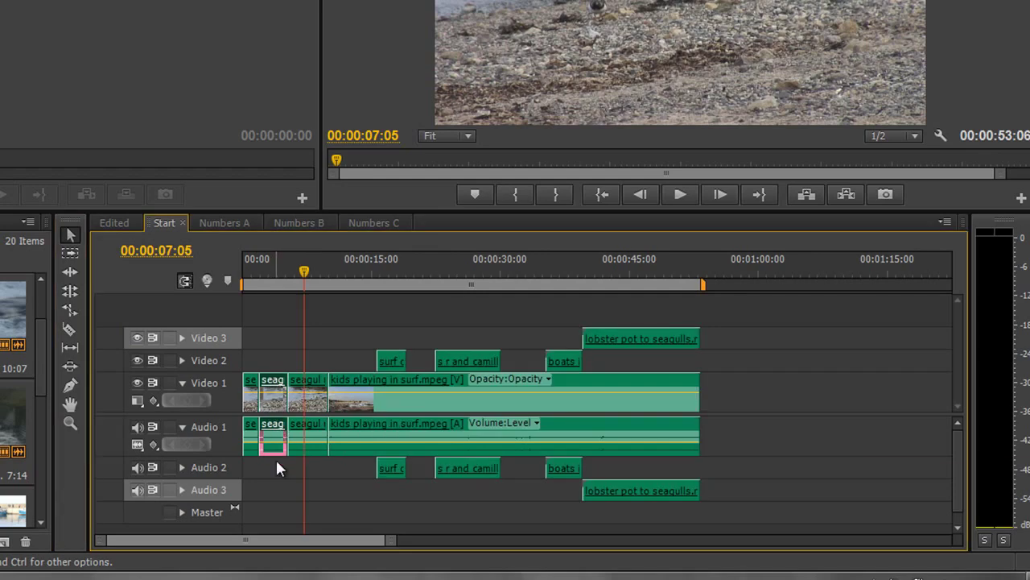
right_click(268, 382)
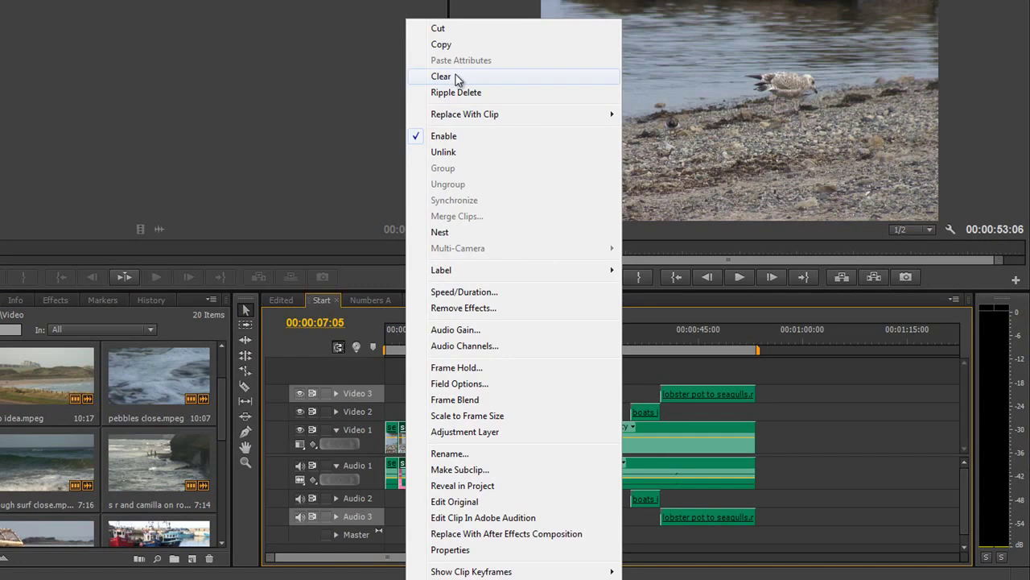
click(459, 30)
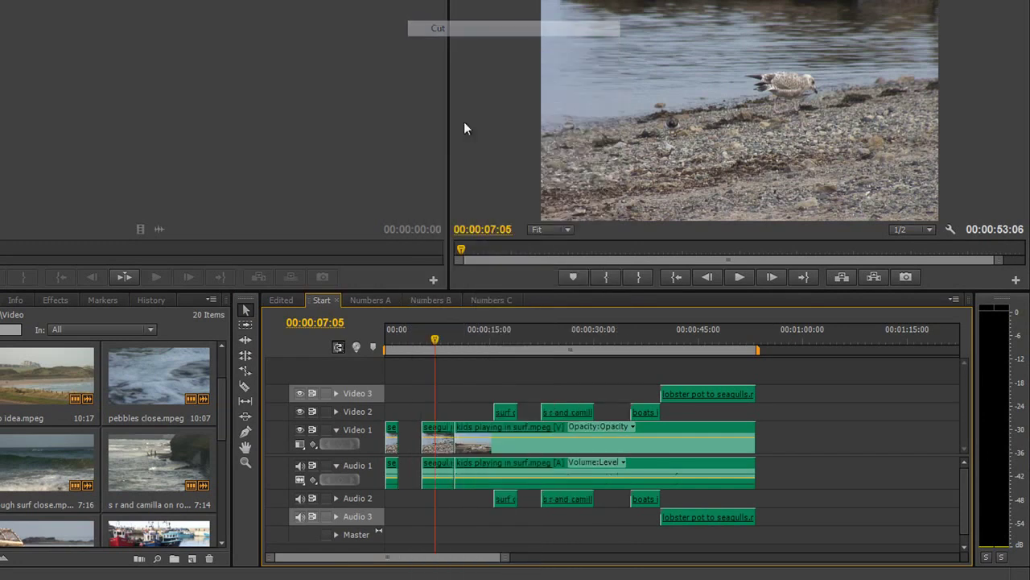
key(ctrl+z)
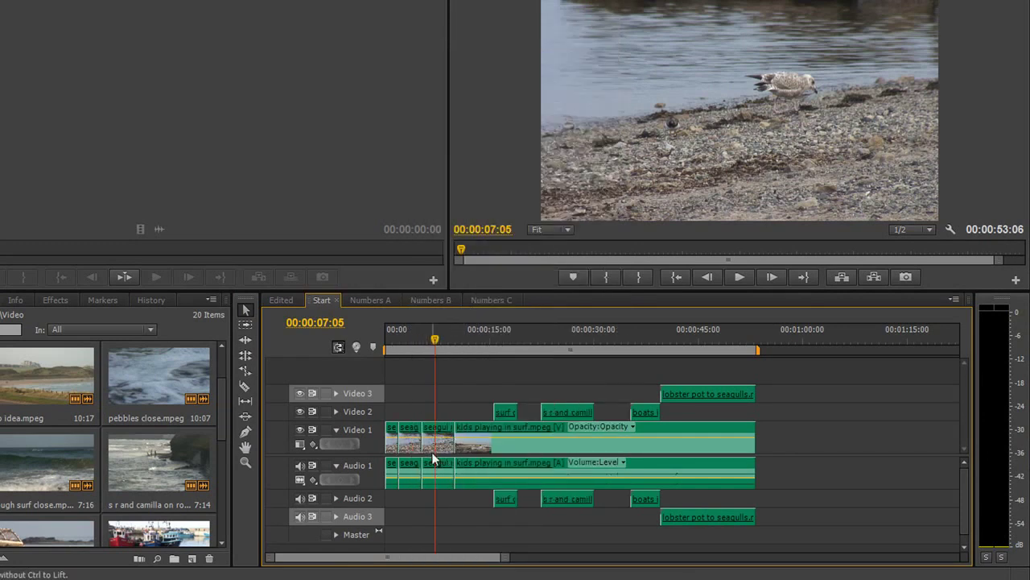
right_click(411, 432)
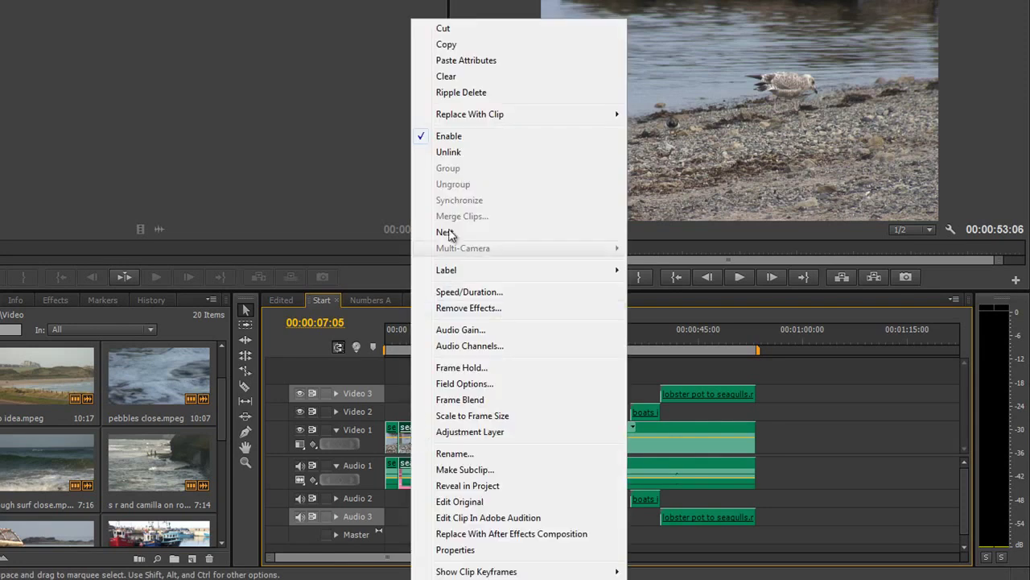
click(484, 99)
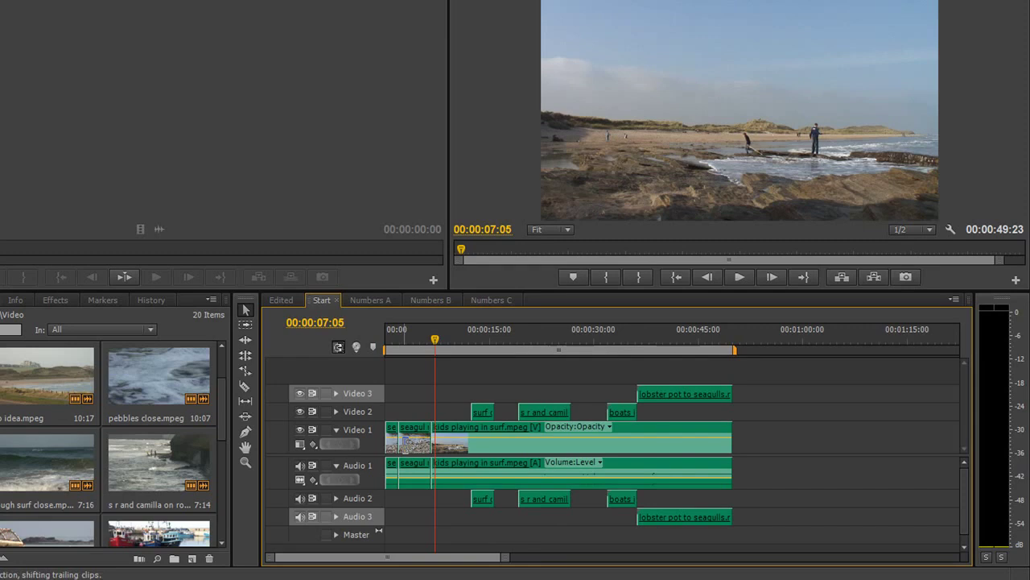
key(ctrl+z)
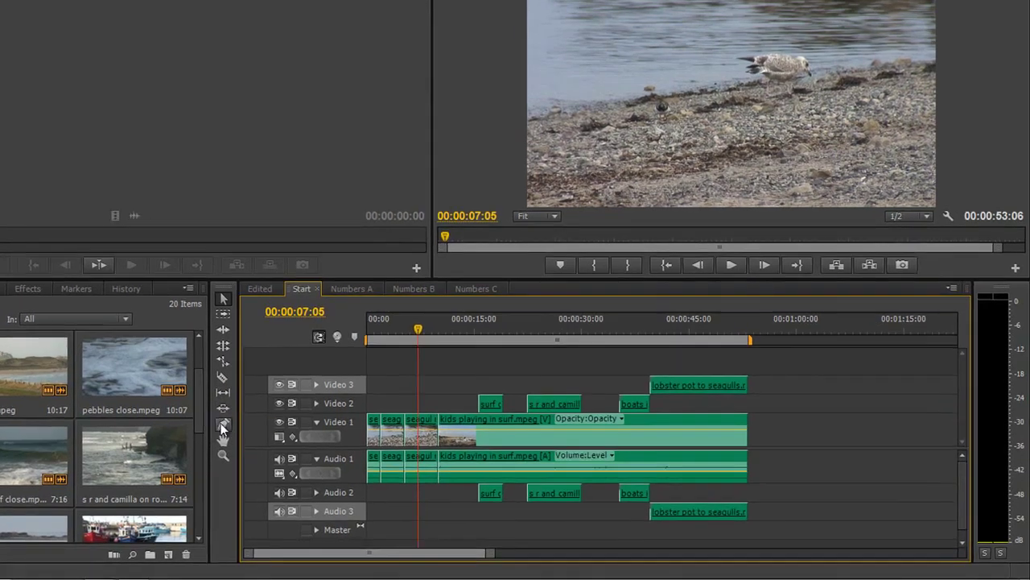
Save the project and add a Pen-tool opacity keyframe on the kids playing in surf clip.
key(ctrl+s)
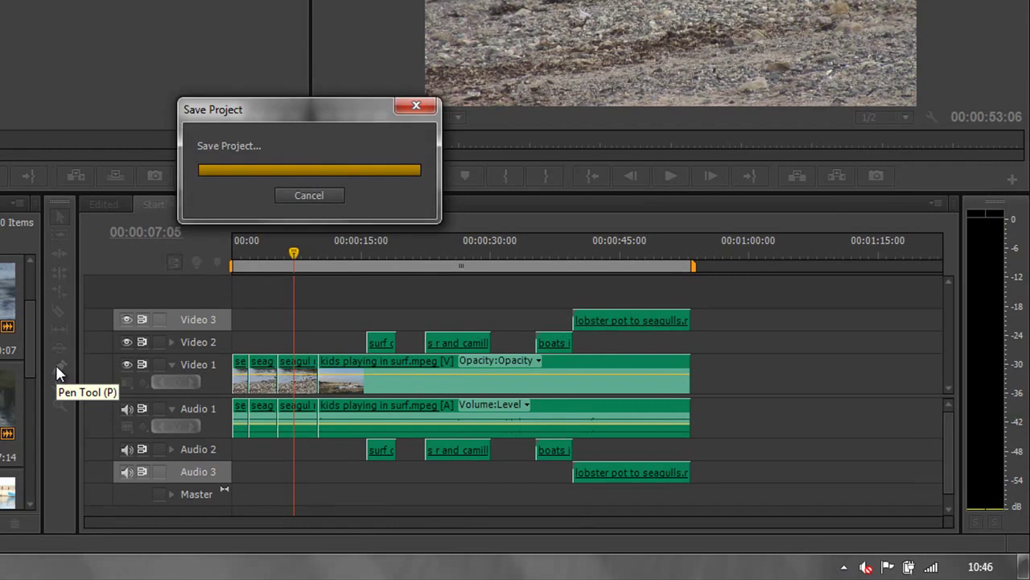
click(59, 370)
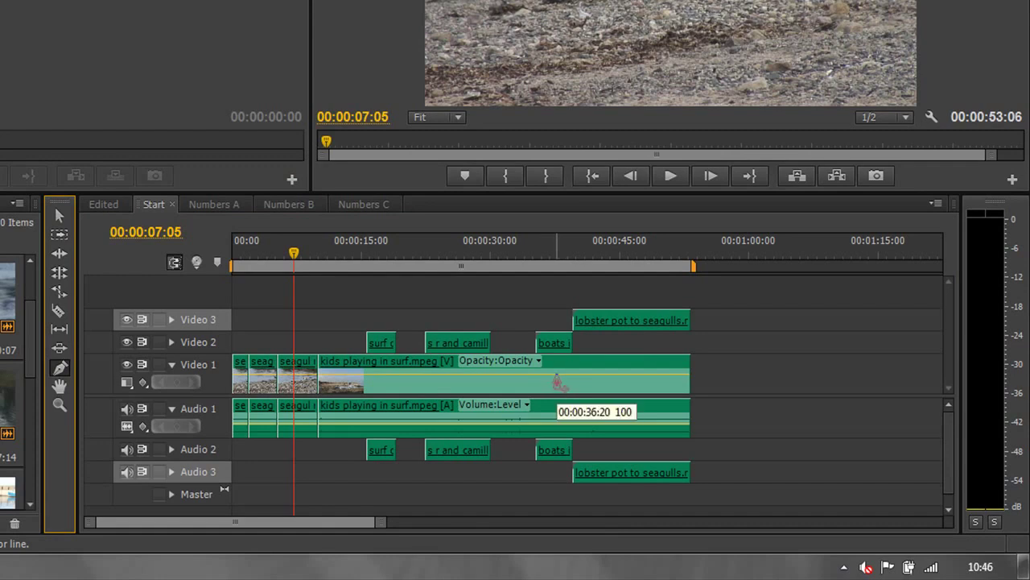
click(556, 380)
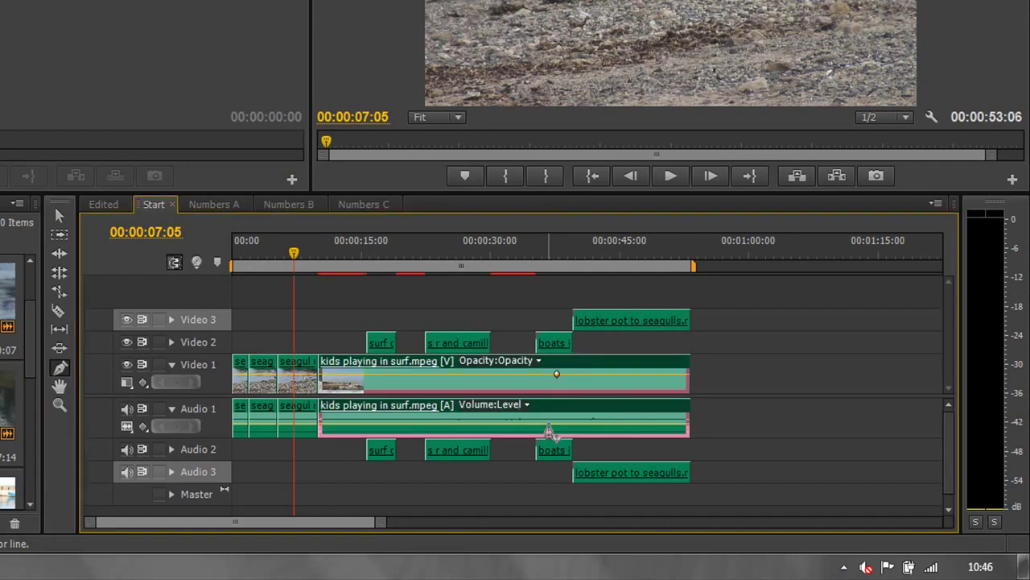
click(556, 375)
mouse_move(557, 376)
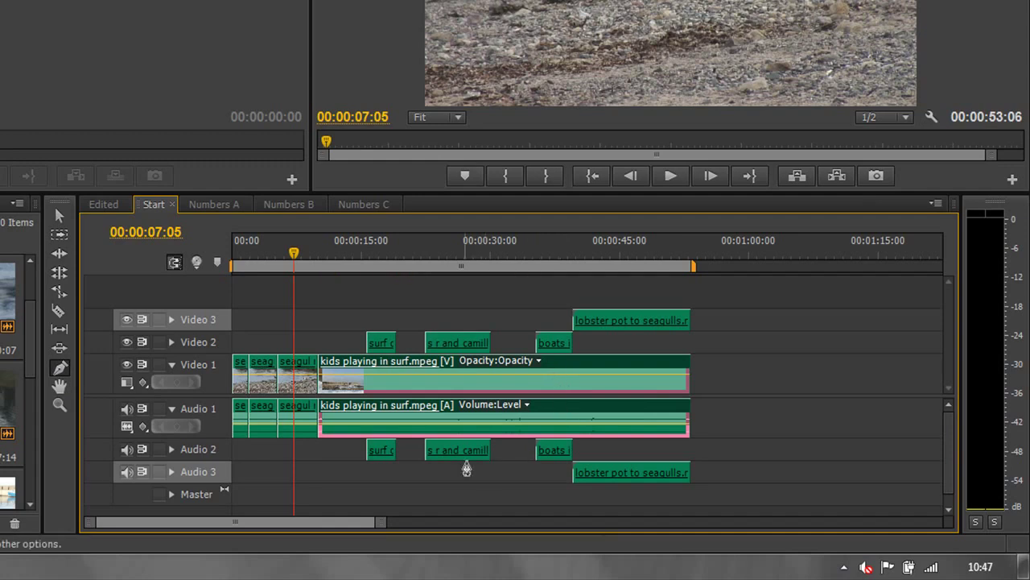
Pan the timeline to later times and set the playhead at 00:00:29:17.
click(58, 394)
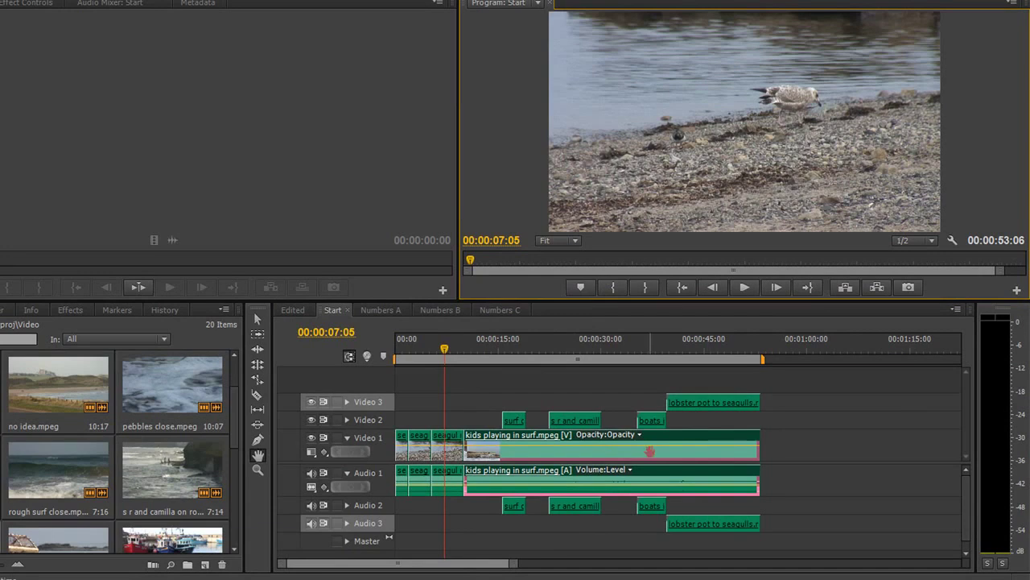
drag(650, 452, 757, 448)
click(598, 348)
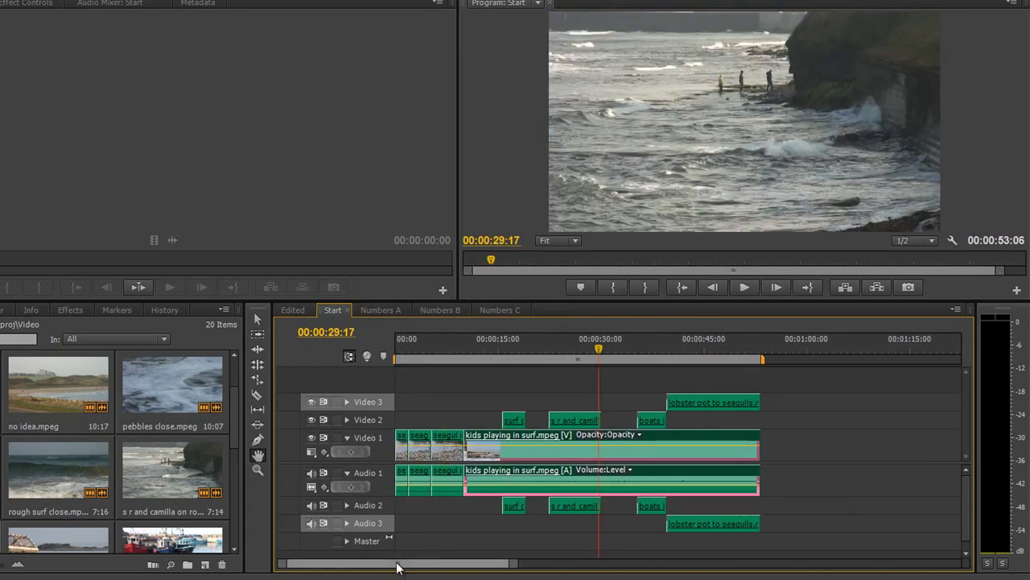
Scroll the timeline and pan back to the sequence's clips with the Hand tool.
drag(403, 564, 364, 572)
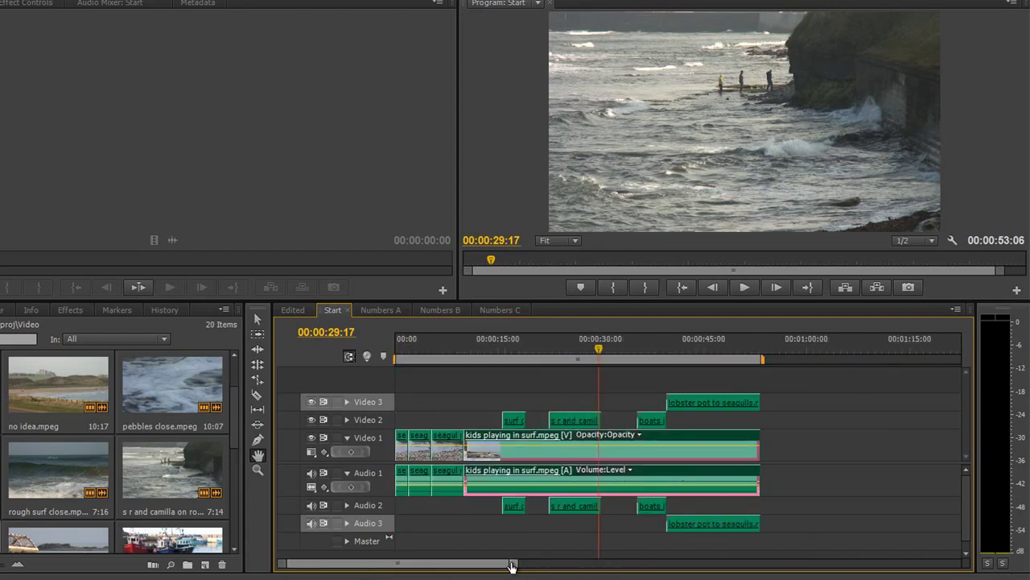
drag(513, 561, 597, 565)
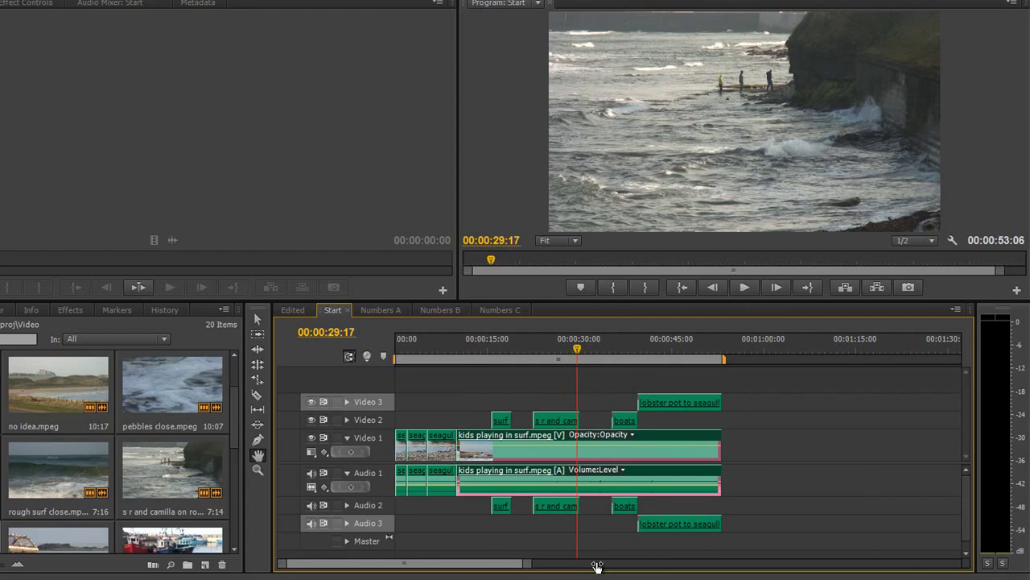
click(258, 455)
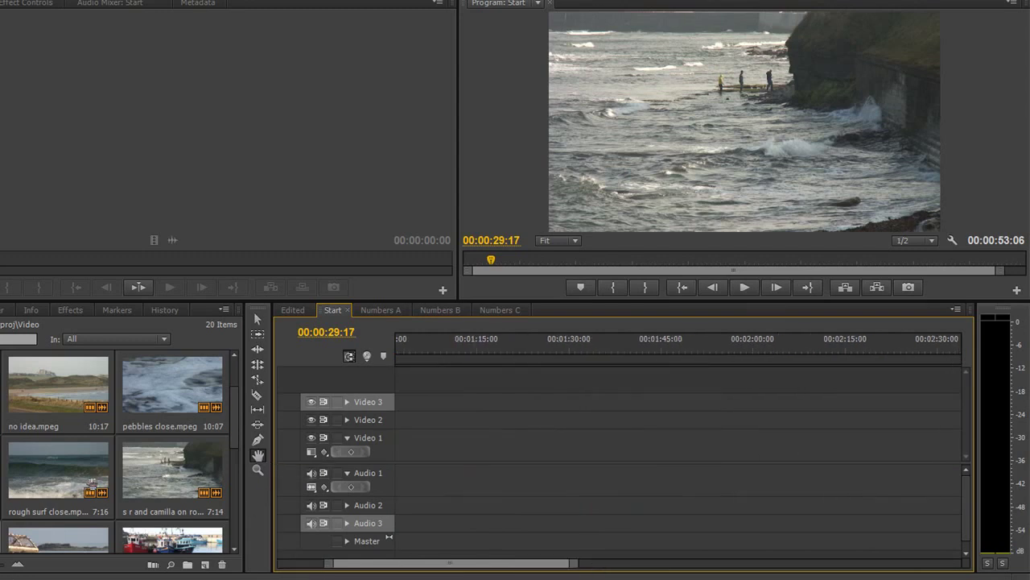
drag(462, 471, 763, 476)
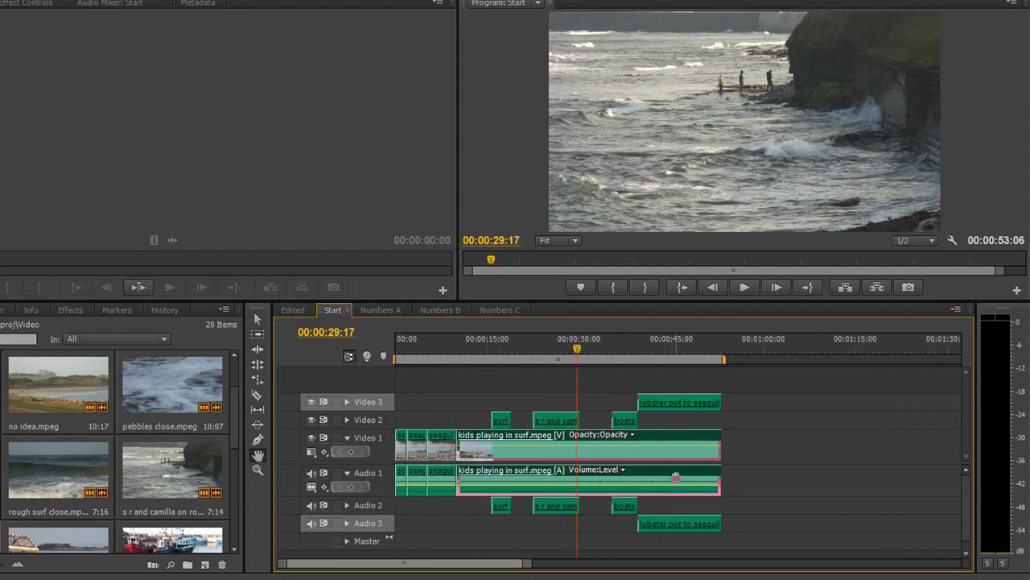
Drag Zoom-tool marquees around the start of surf over rock on Video 2, near 00:00:15:20.
click(254, 472)
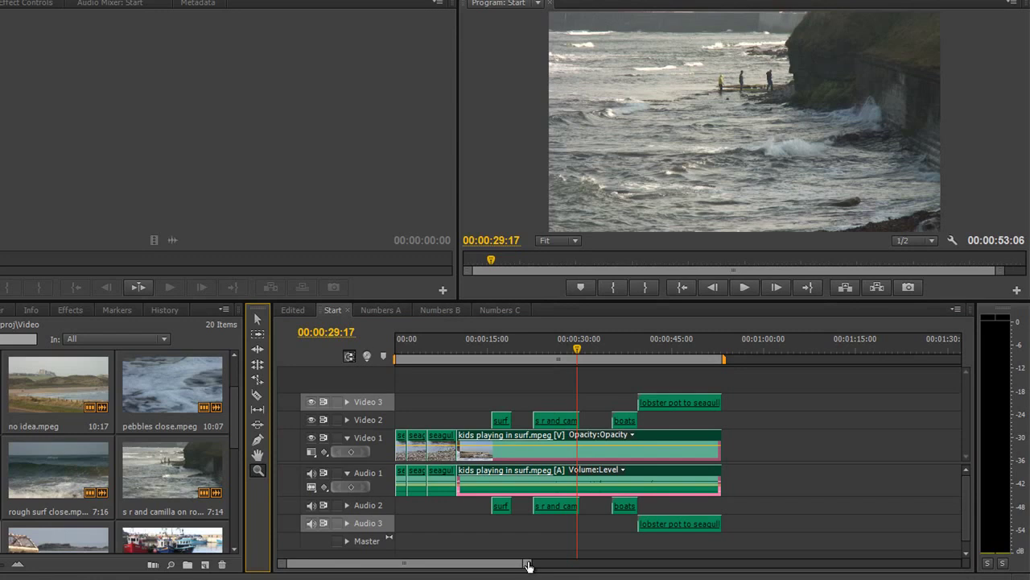
mouse_move(528, 566)
mouse_down()
mouse_move(375, 570)
mouse_move(508, 566)
mouse_up()
drag(402, 561, 373, 569)
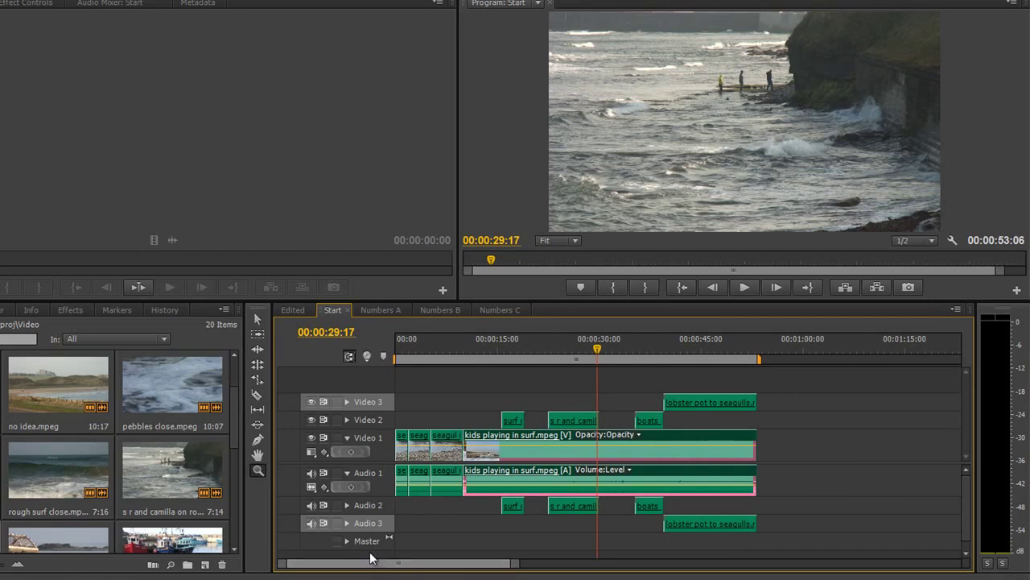
click(257, 471)
drag(487, 394, 538, 524)
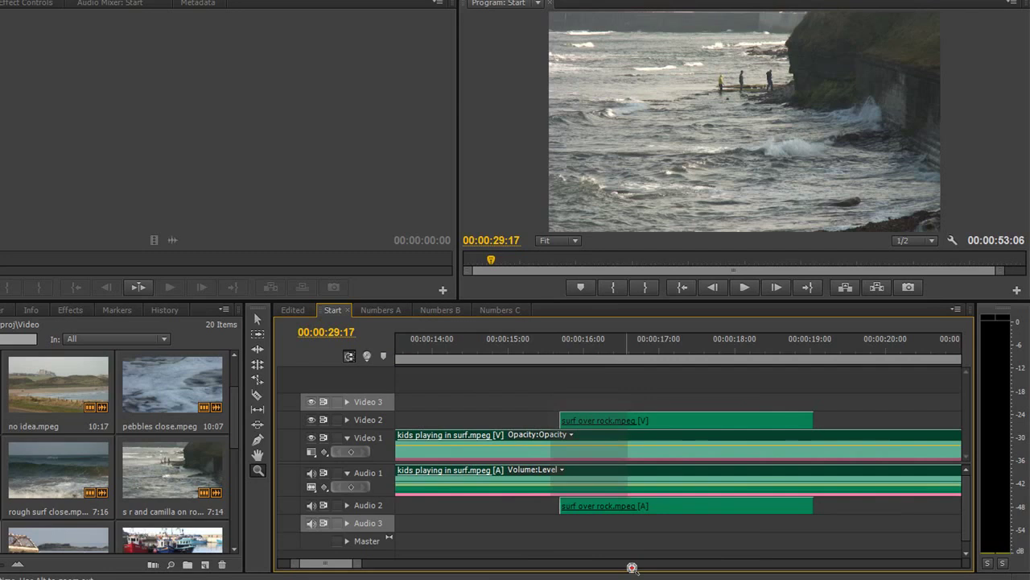
drag(632, 568, 549, 395)
drag(442, 391, 505, 524)
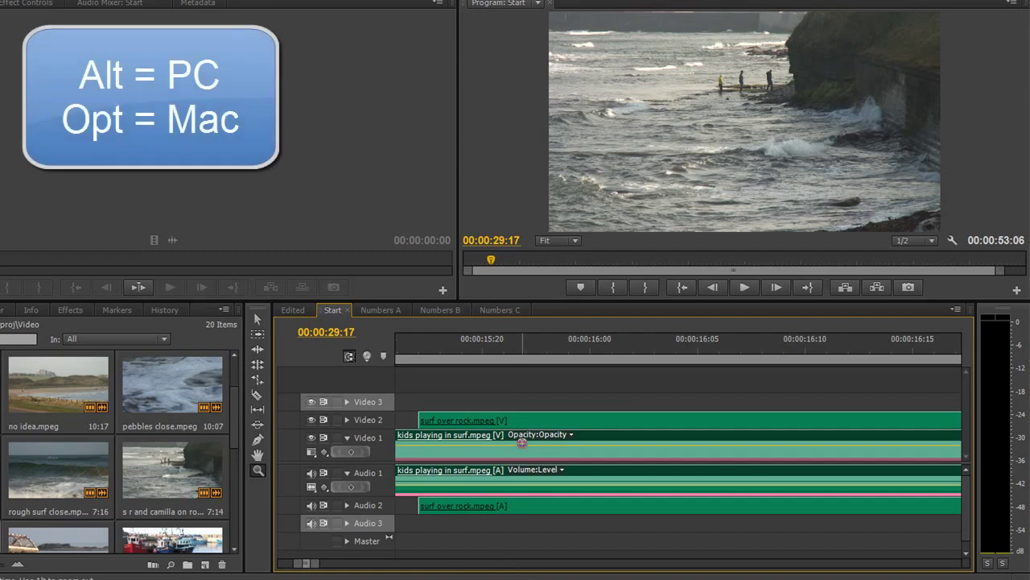
Alt-click with the Zoom tool repeatedly until the sequence's end at 00:00:53:06 is visible.
key(alt)
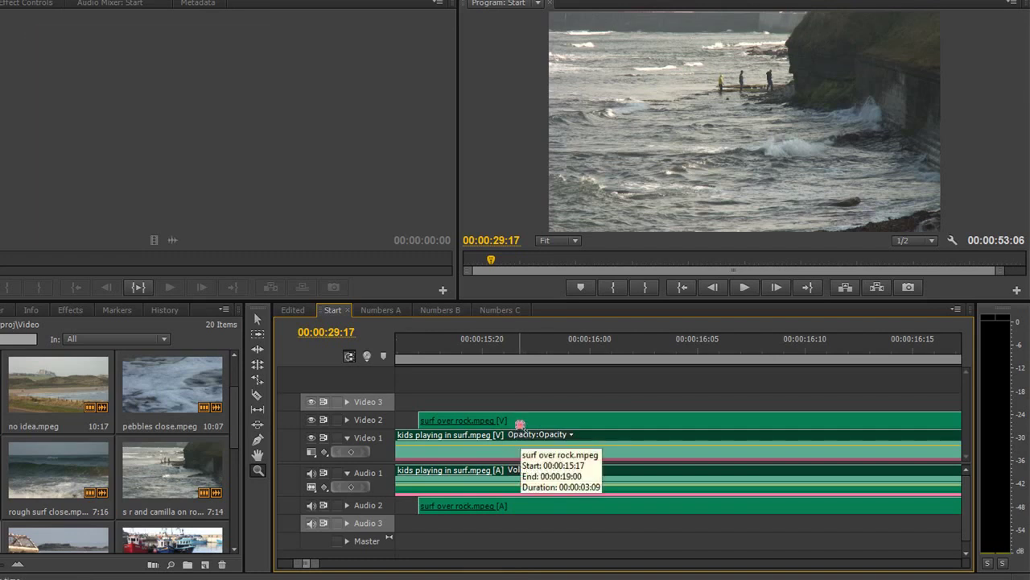
alt+click(520, 424)
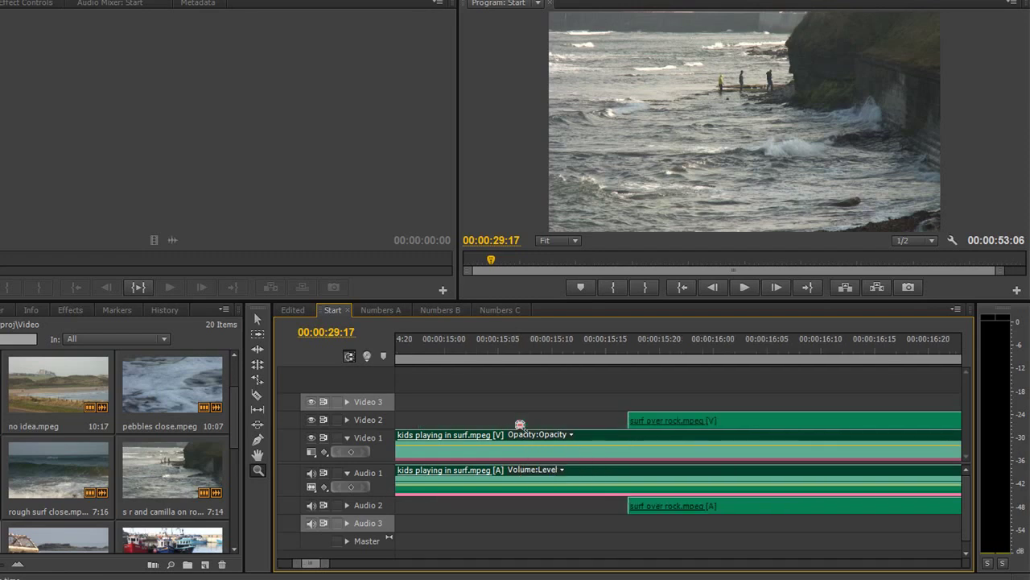
alt+click(520, 424)
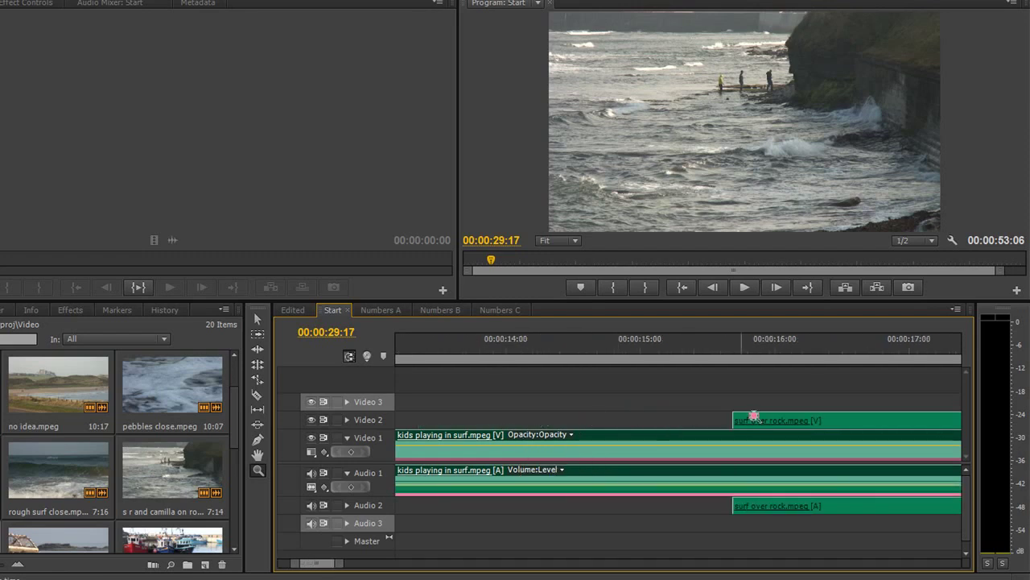
alt+click(754, 424)
alt+click(748, 437)
alt+click(727, 442)
alt+click(722, 445)
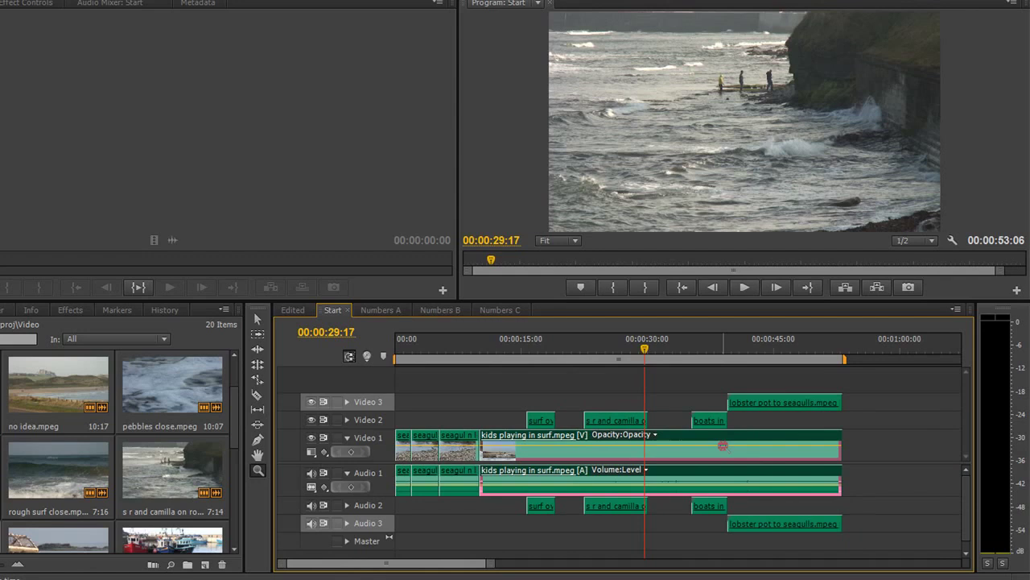
alt+click(723, 445)
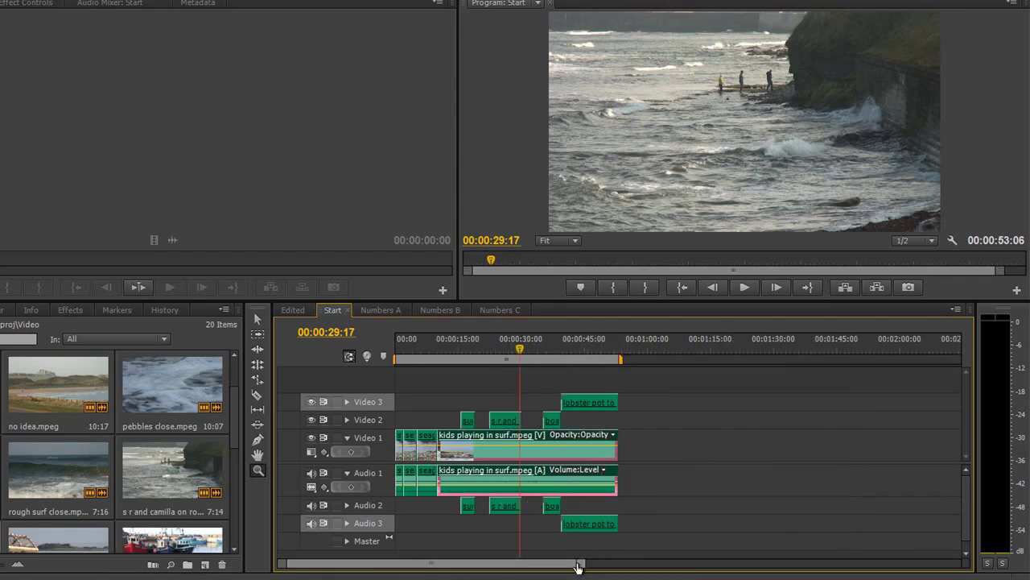
Scroll and briefly pan the timeline with the Hand tool to check the view.
mouse_move(578, 566)
mouse_down()
mouse_move(499, 566)
mouse_move(591, 561)
mouse_up()
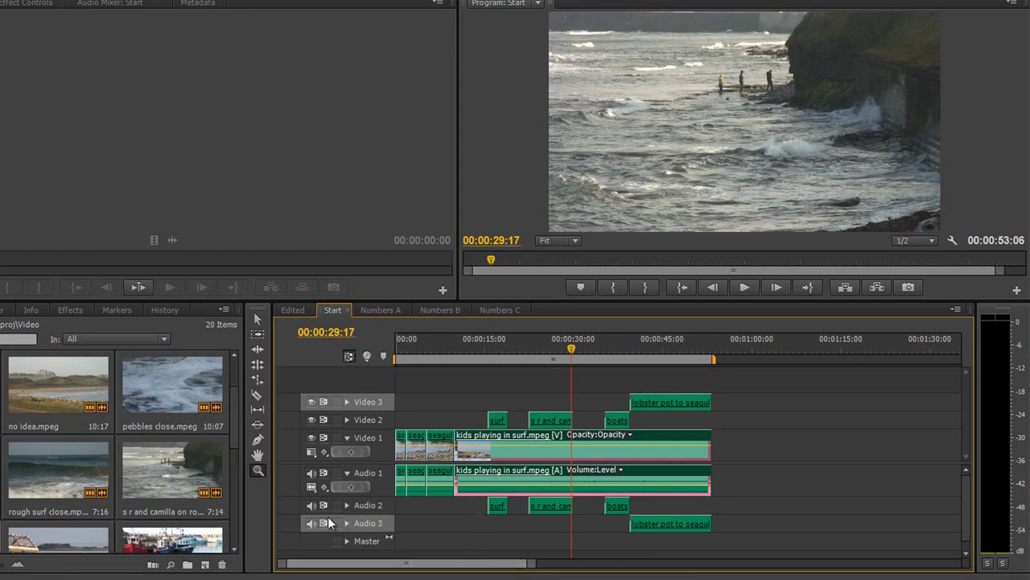
click(257, 455)
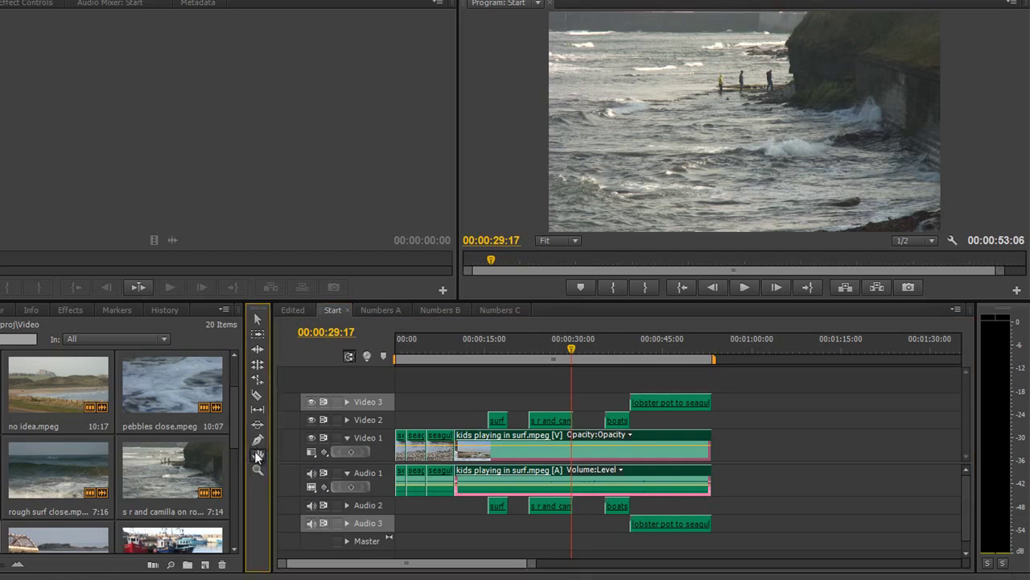
mouse_move(639, 458)
mouse_down()
mouse_move(547, 458)
mouse_move(636, 463)
mouse_up()
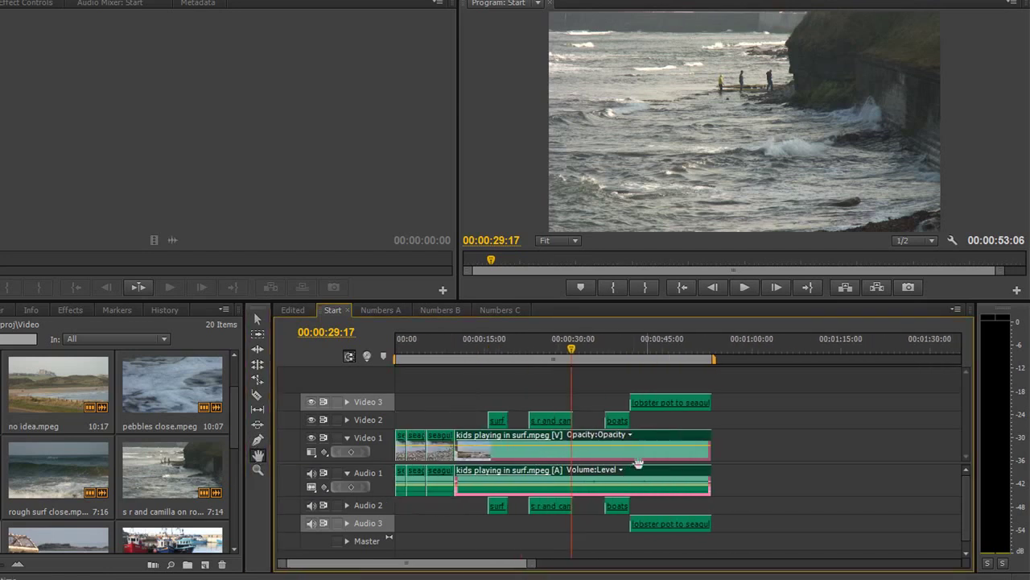